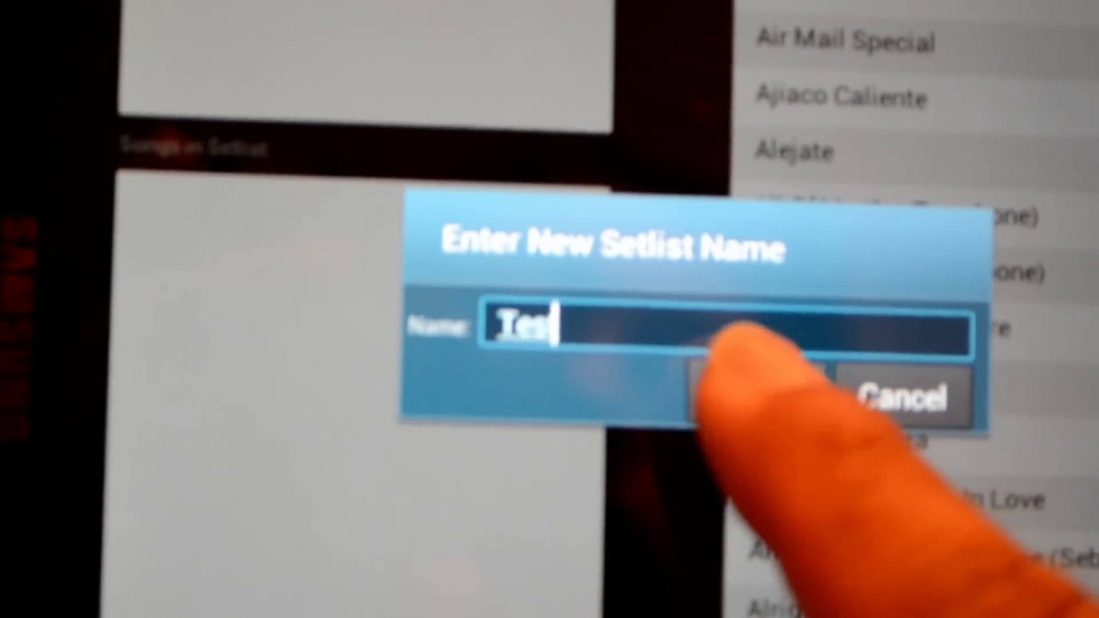
- Confirm the name Test to create a new, empty setlist
{"action": "left_click", "coordinate": [756, 395]}
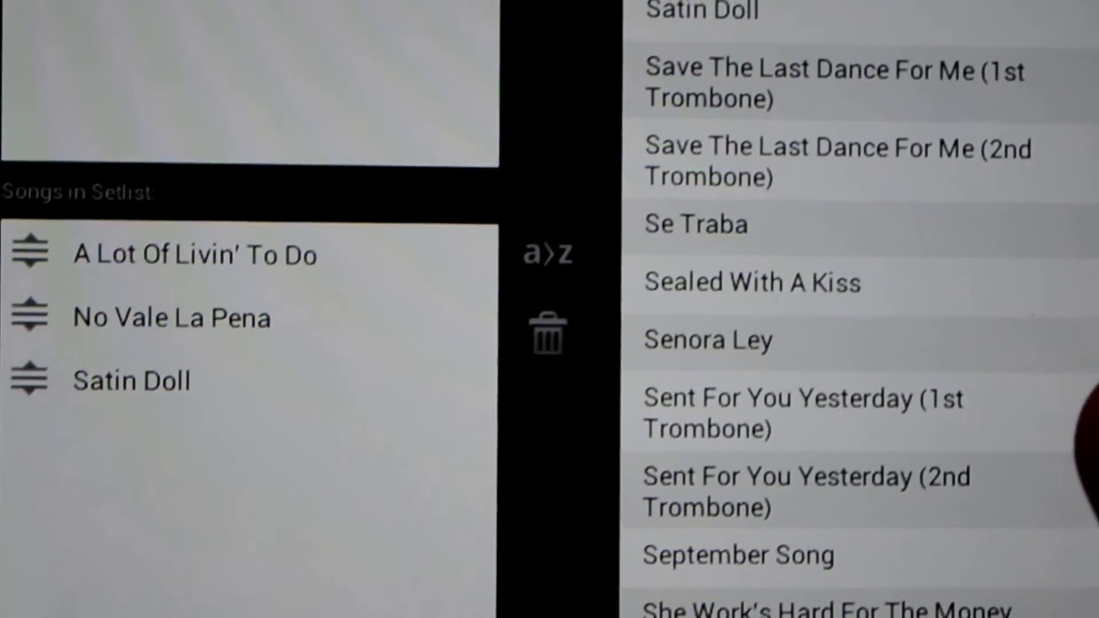
- Add Si Te Contara to the Test setlist and move it to the top
{"action": "left_click", "coordinate": [1082, 602]}
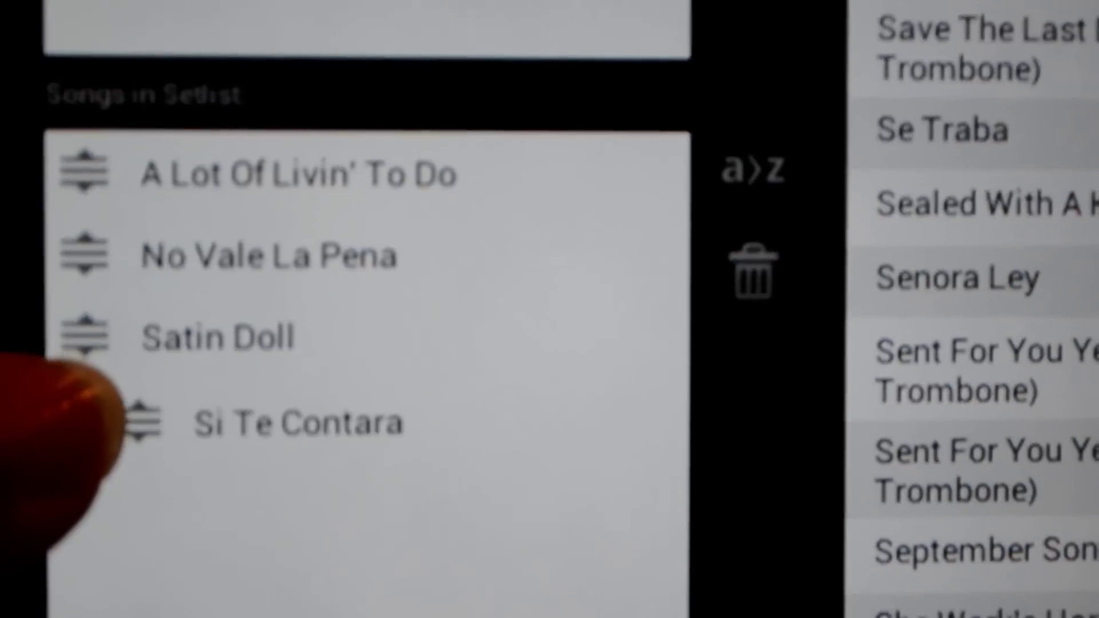
{"action": "left_click_drag", "start_coordinate": [103, 476], "coordinate": [99, 103]}
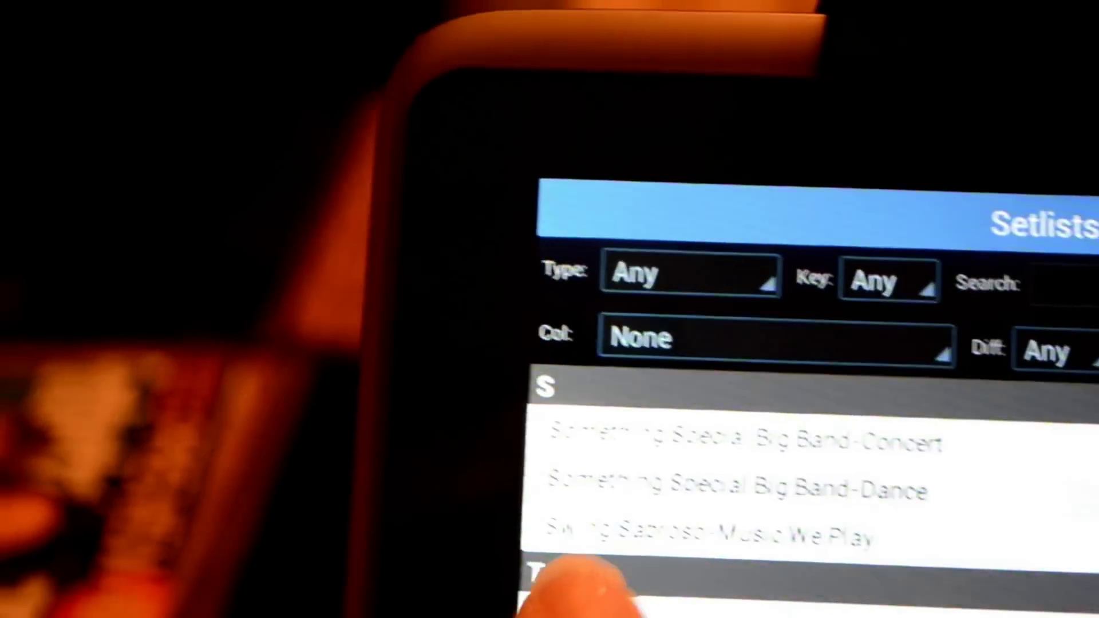
- Load the Test setlist, opening Si Te Contara's Trombone 1 sheet music
{"action": "left_click", "coordinate": [259, 306]}
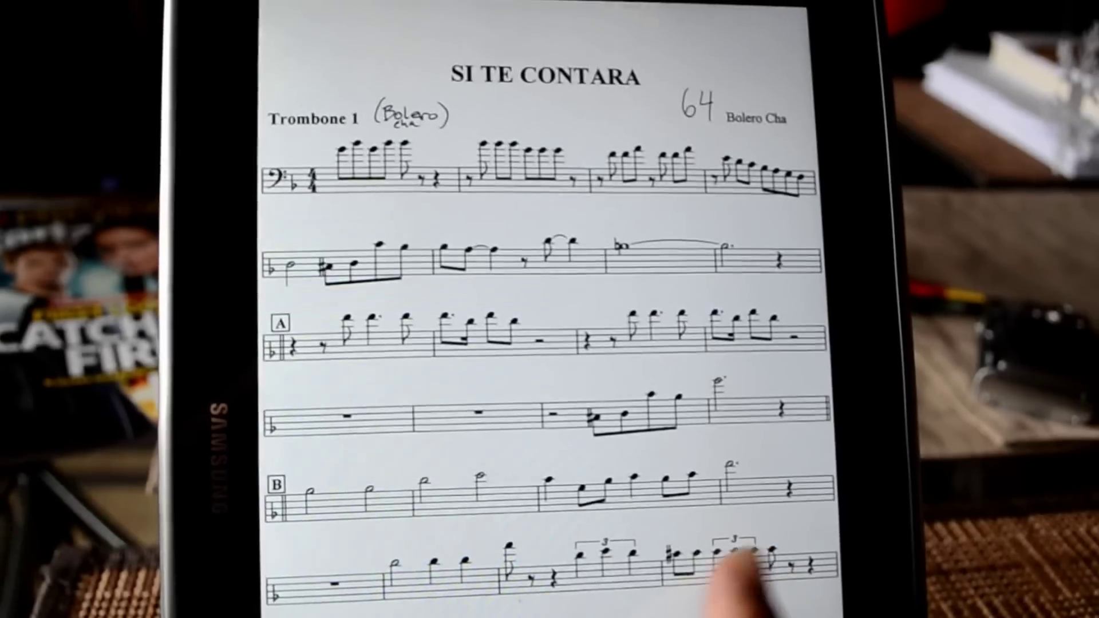
- Turn to the next page of the Si Te Contara score
{"action": "left_click", "coordinate": [747, 584]}
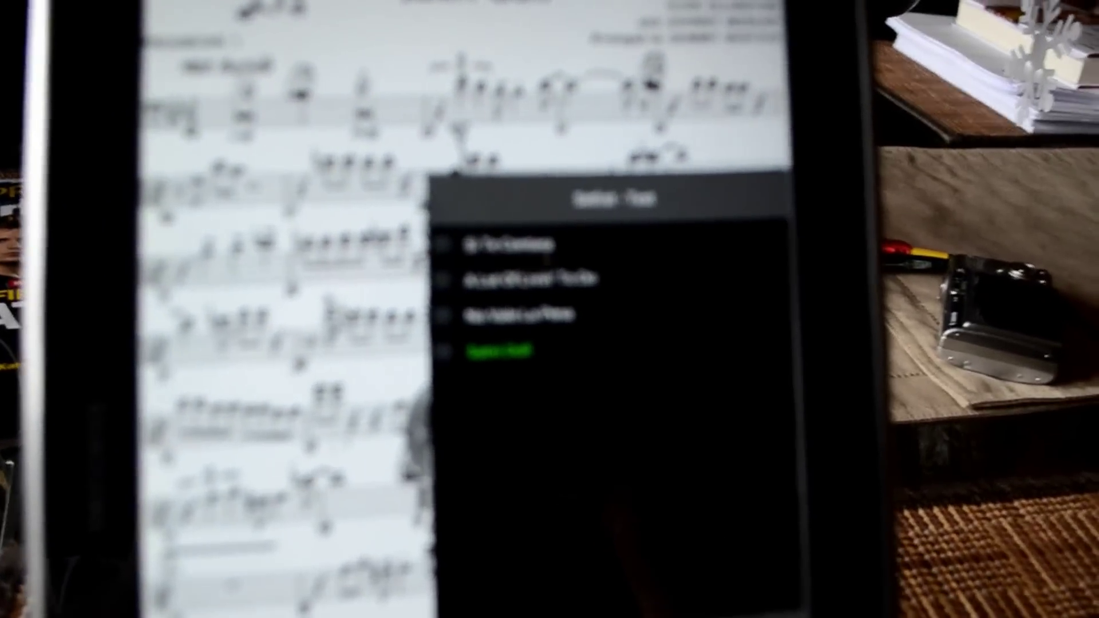
- Dismiss the Test setlist panel so Satin Doll's score fills the screen
{"action": "left_click", "coordinate": [301, 429]}
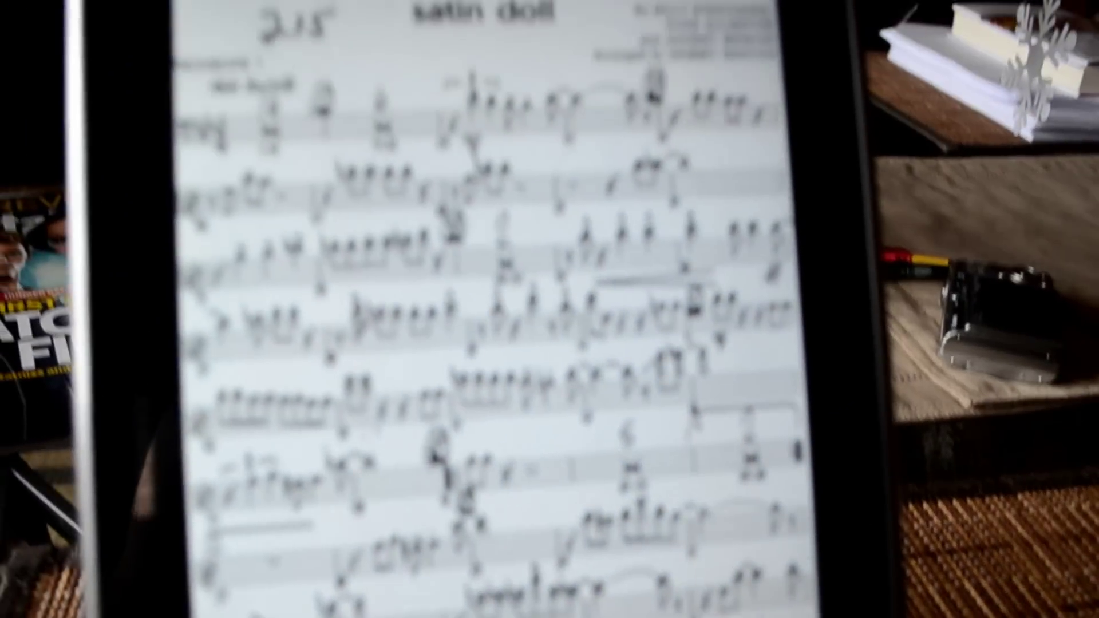